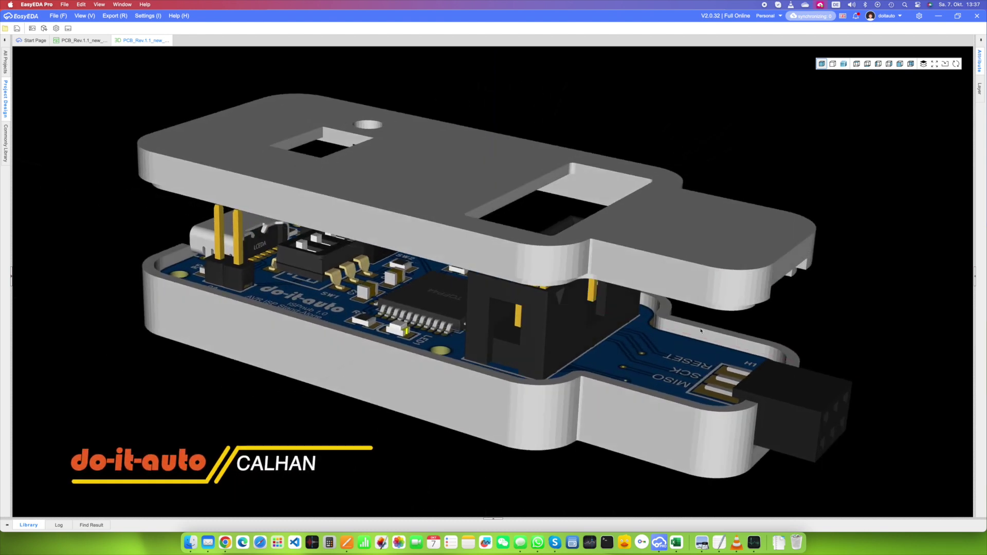
Orbit the 3D case view, closing and partly lifting the lid to inspect the PCB and USB-C end
drag(767, 324, 545, 320)
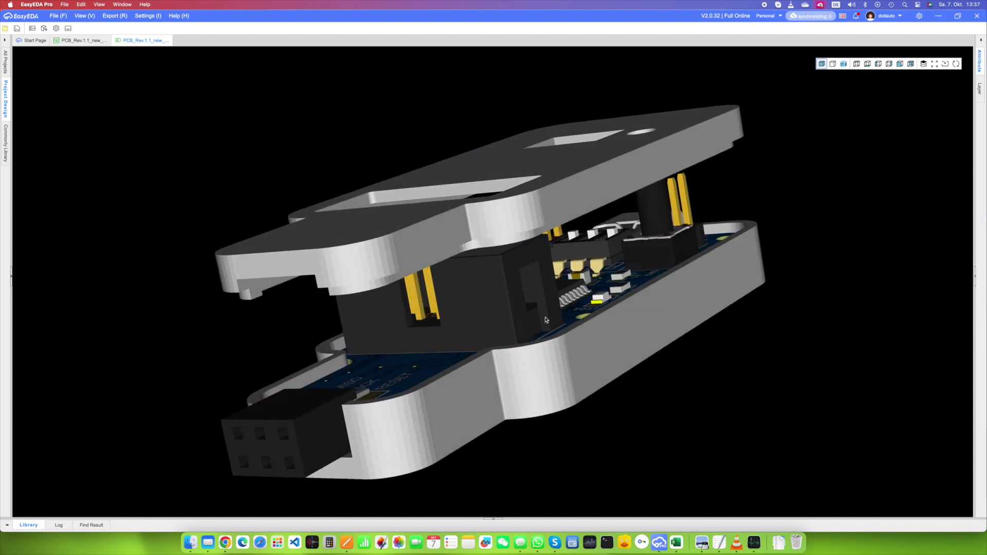
mouse_move(695, 251)
mouse_down()
mouse_move(649, 277)
mouse_move(761, 254)
mouse_move(706, 265)
mouse_up()
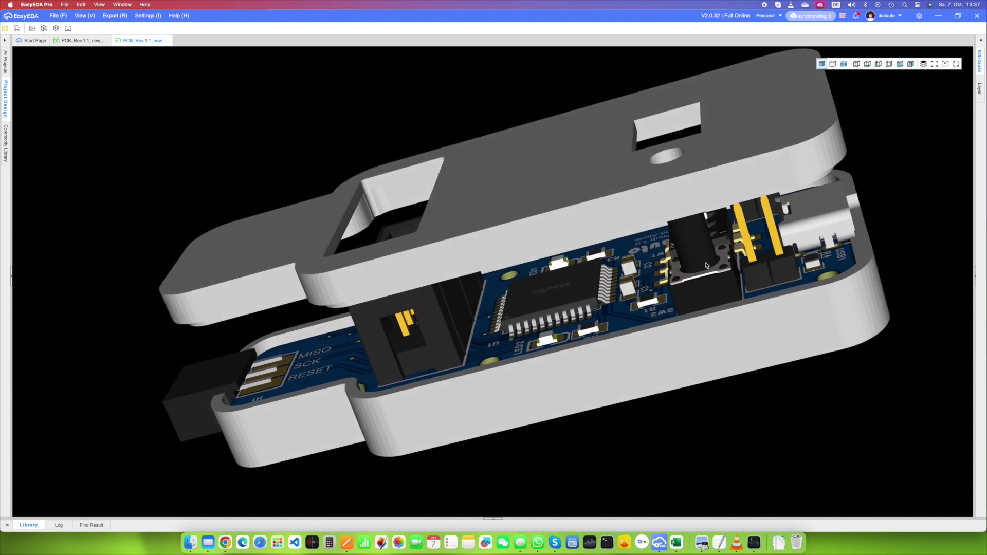
drag(819, 216, 648, 256)
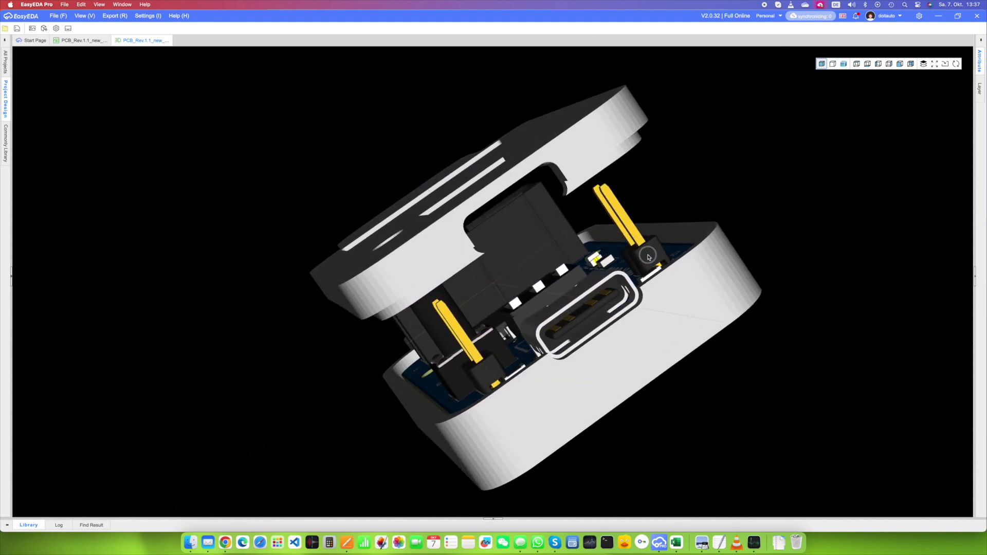
click(923, 64)
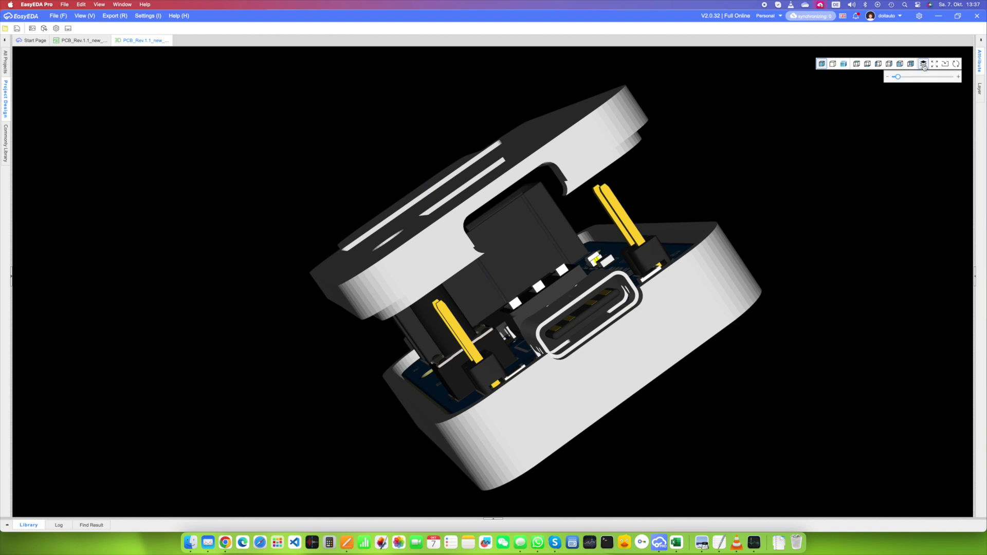
mouse_move(896, 77)
mouse_down()
mouse_move(888, 81)
mouse_move(896, 77)
mouse_up()
drag(715, 227, 629, 134)
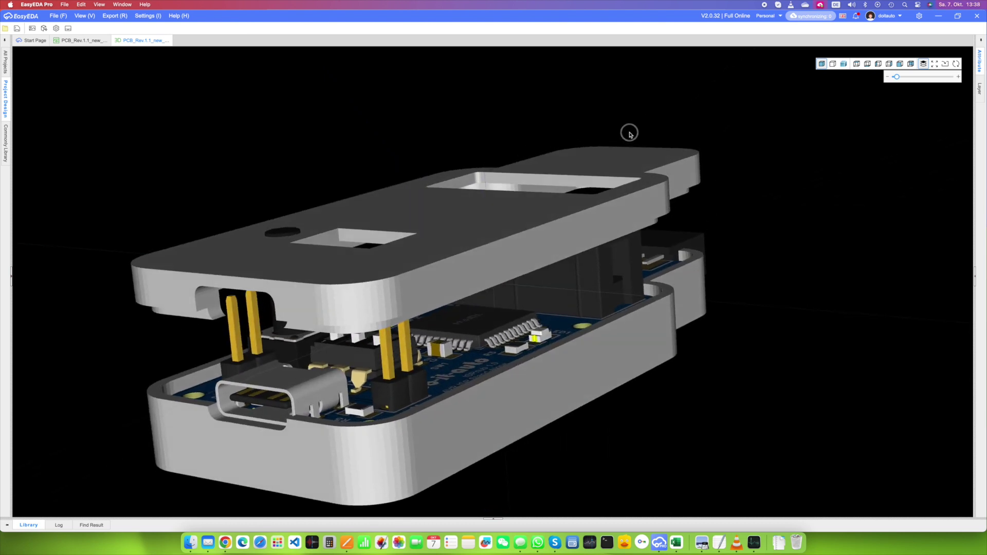
drag(630, 198, 391, 257)
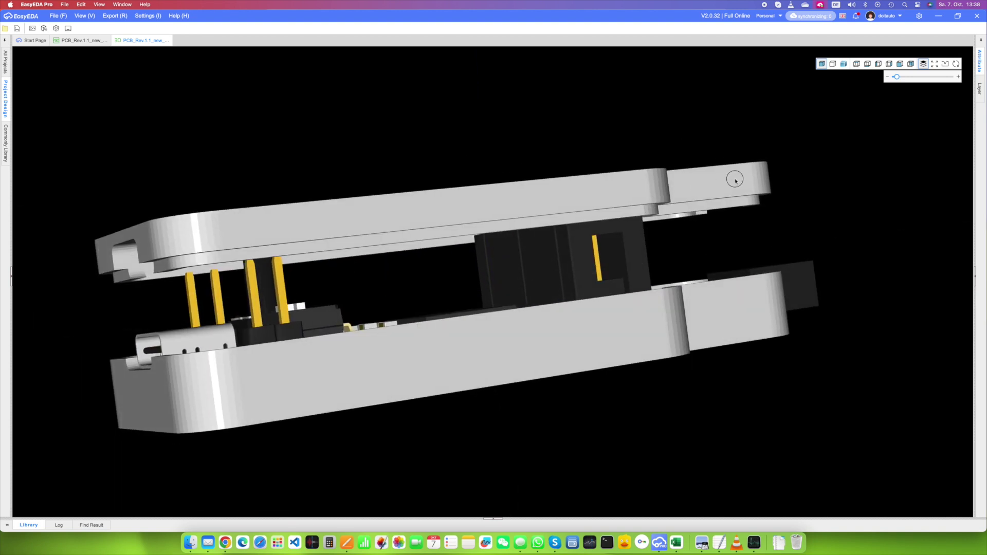
drag(735, 179, 486, 240)
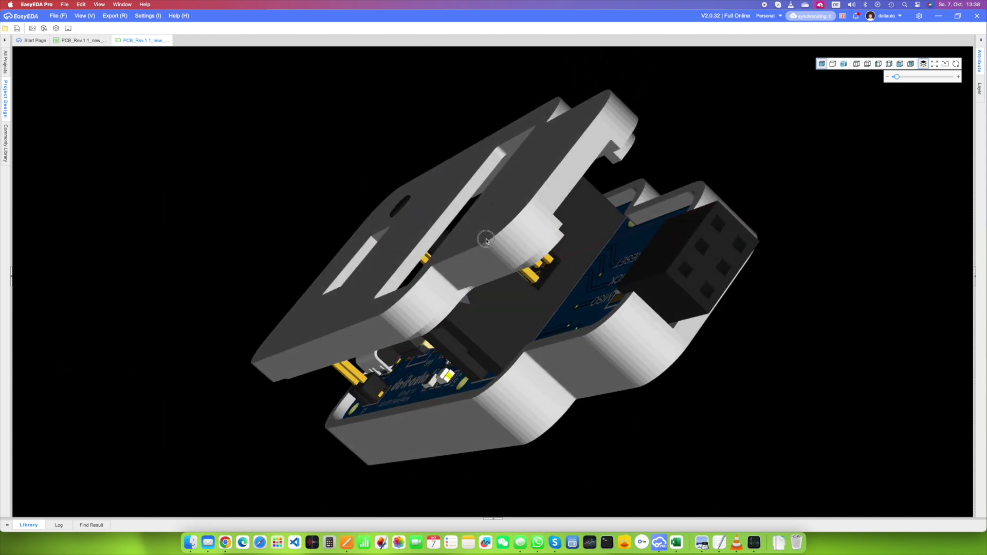
mouse_move(894, 78)
mouse_down()
mouse_move(885, 77)
mouse_move(894, 82)
mouse_up()
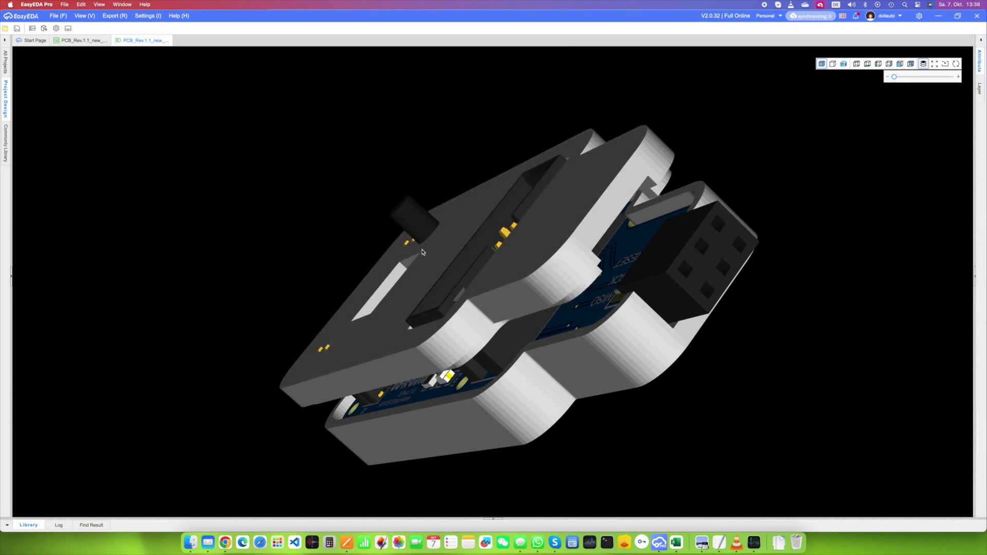
drag(422, 252, 663, 214)
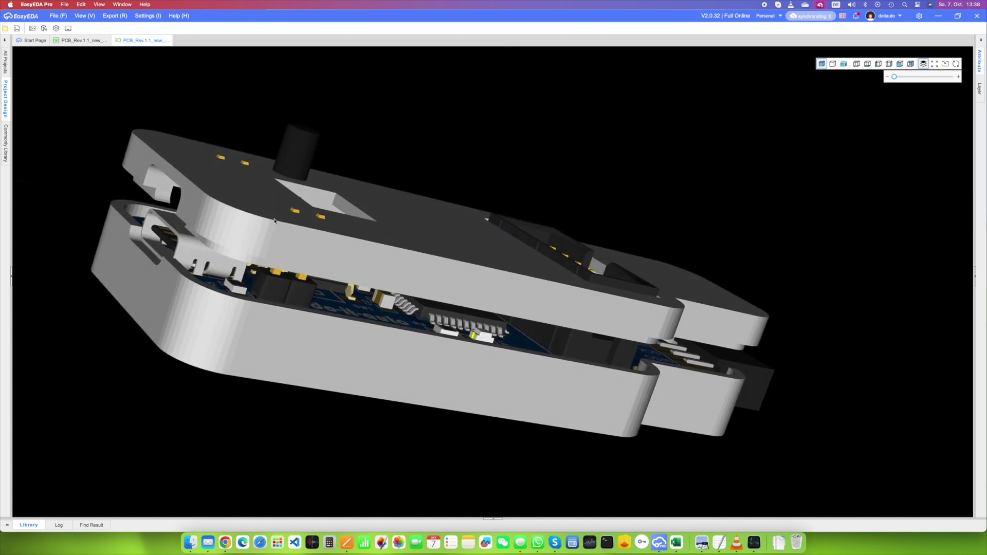
drag(228, 220, 305, 231)
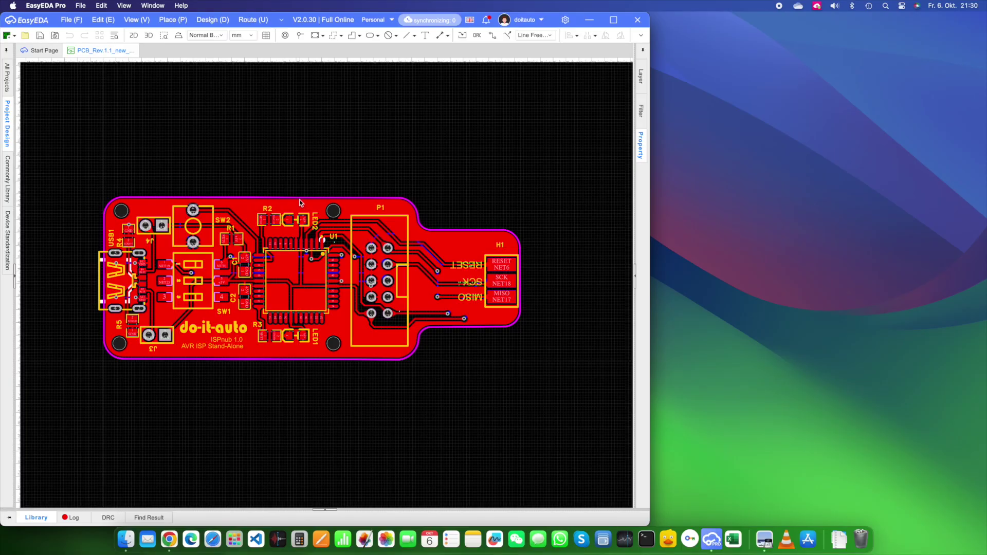
Generate a 3D shell from the board outline and open its 3D Shell Preview
click(300, 202)
right_click(301, 201)
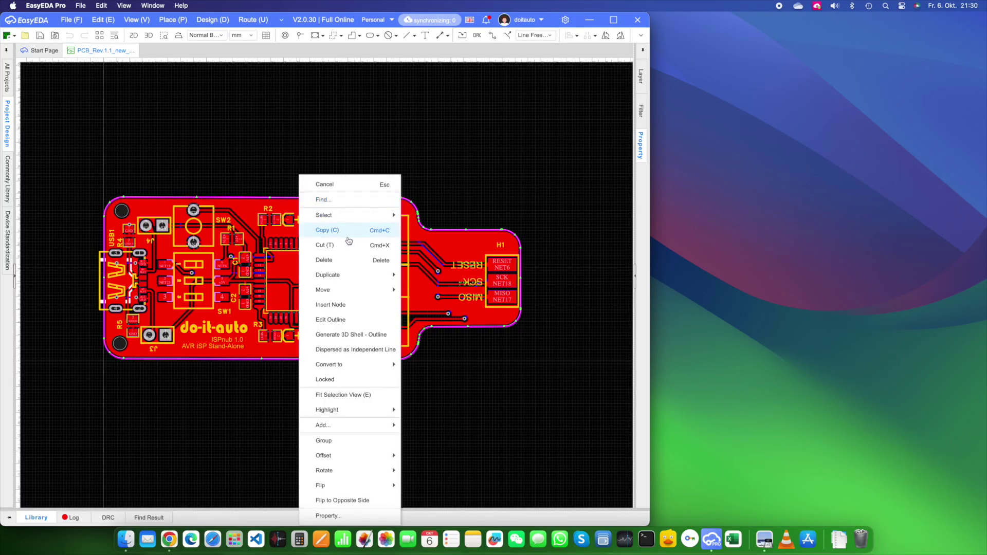
click(357, 341)
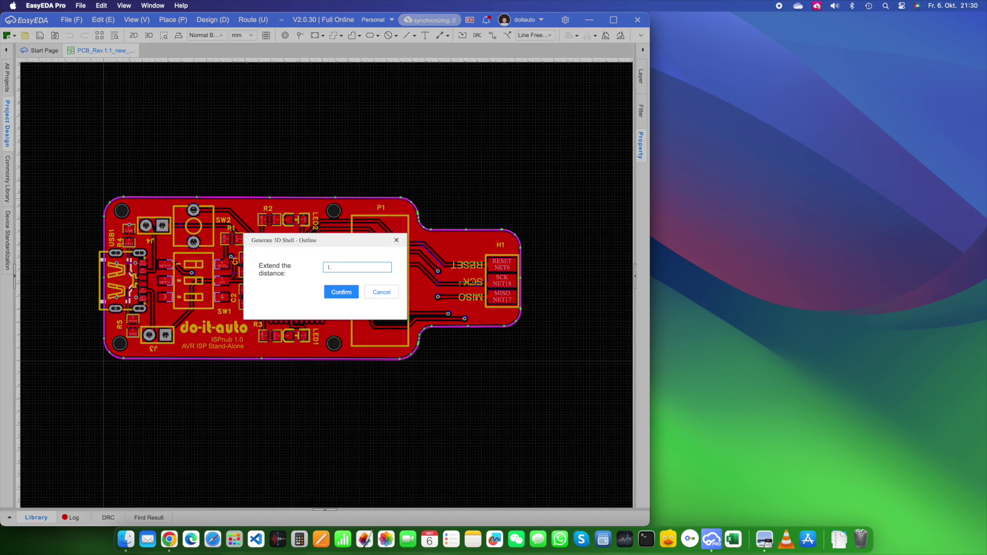
click(342, 293)
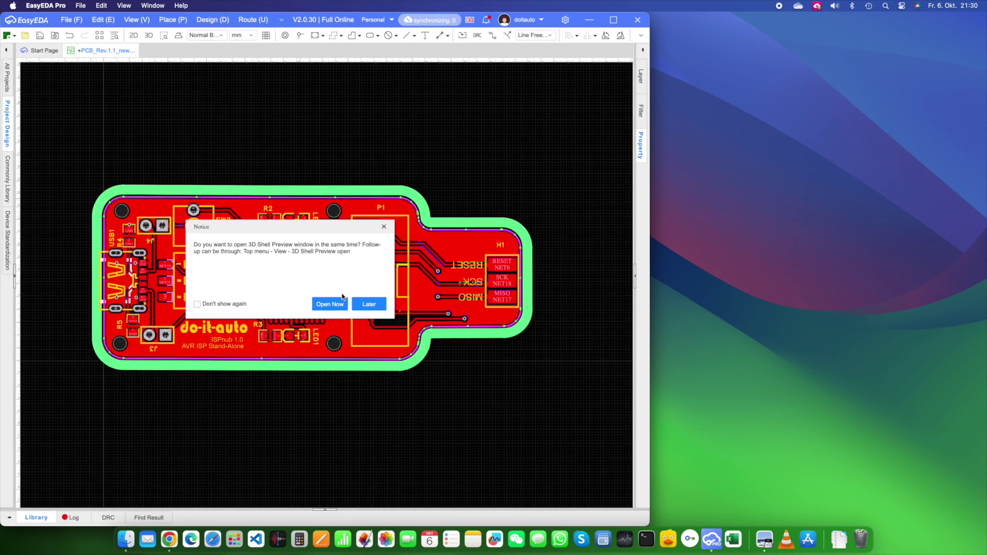
click(330, 304)
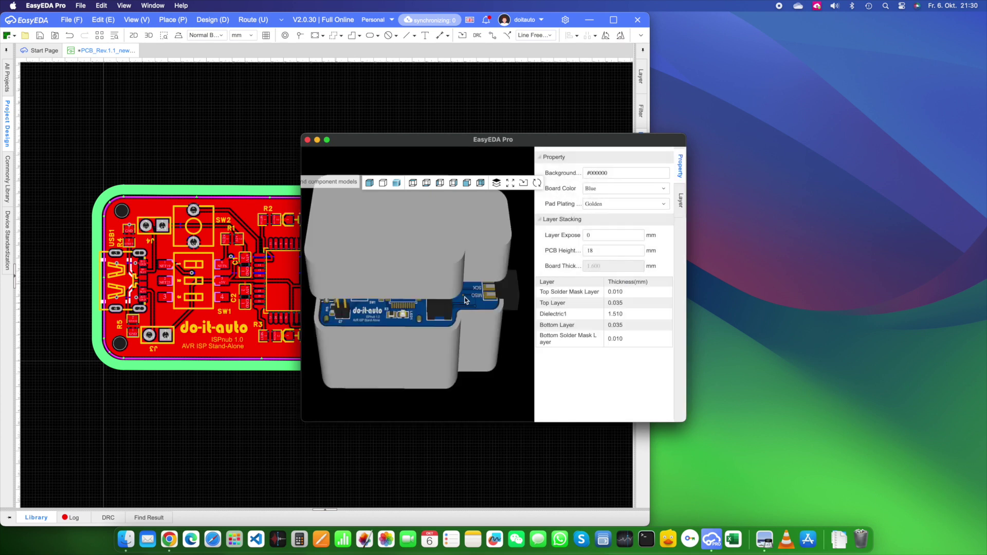
Collapse the preview's Property panel, then move and enlarge the preview window
click(534, 285)
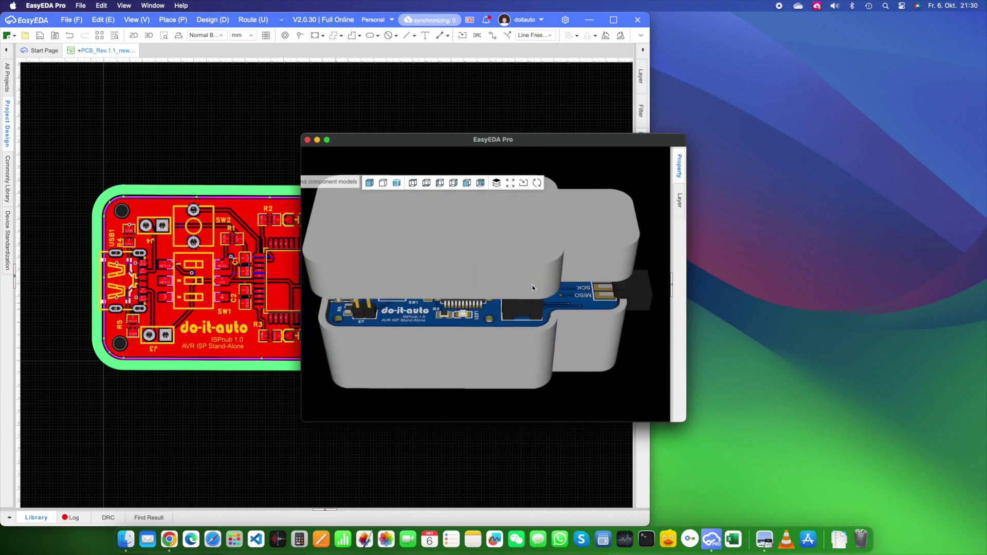
drag(560, 153, 483, 63)
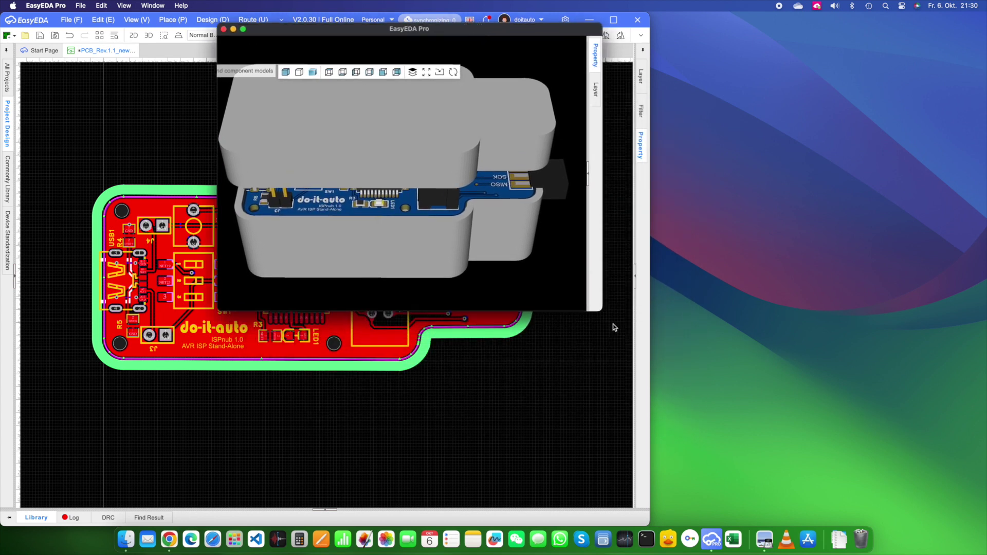
drag(598, 309, 705, 455)
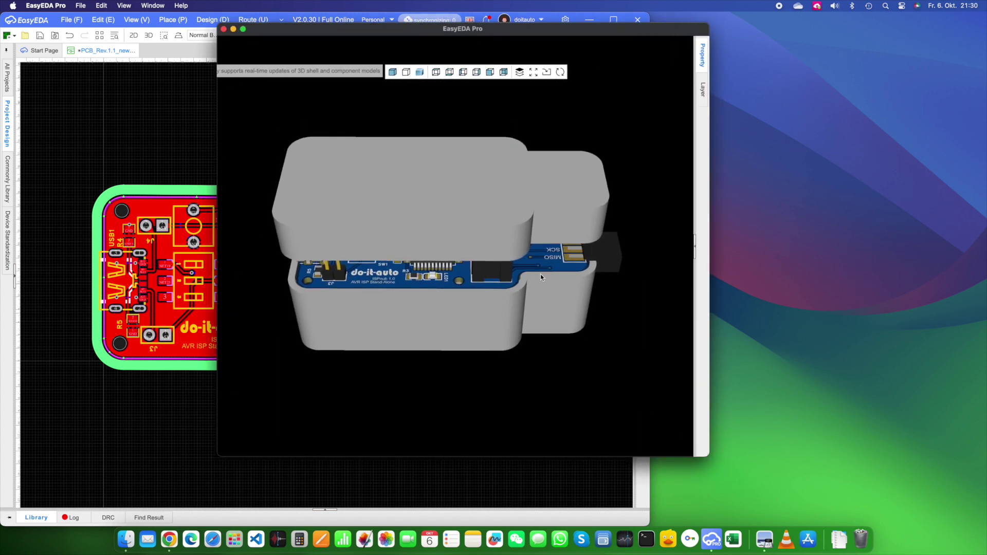
drag(567, 206, 538, 201)
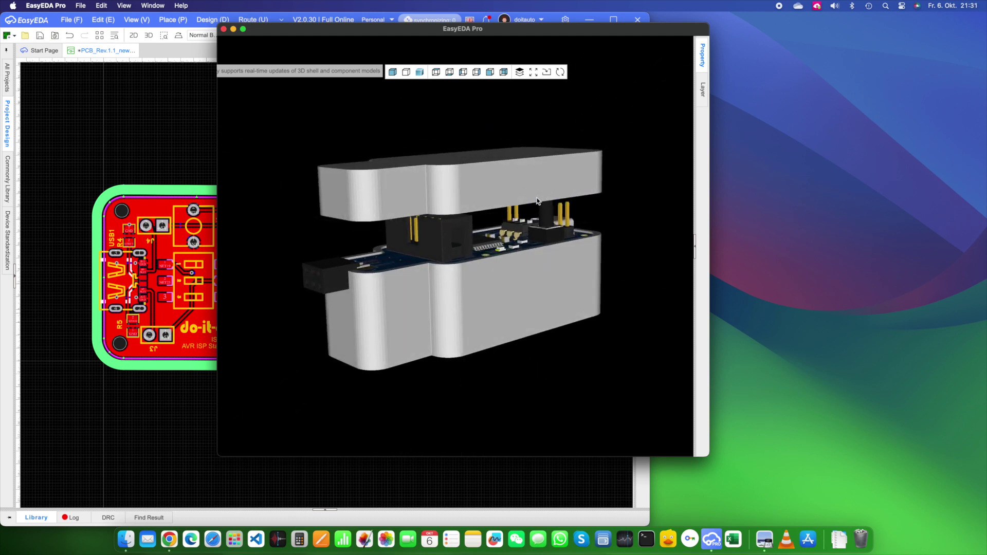
Adjust the top shell separation, dock the preview at the right, and fit the whole enclosure
click(520, 72)
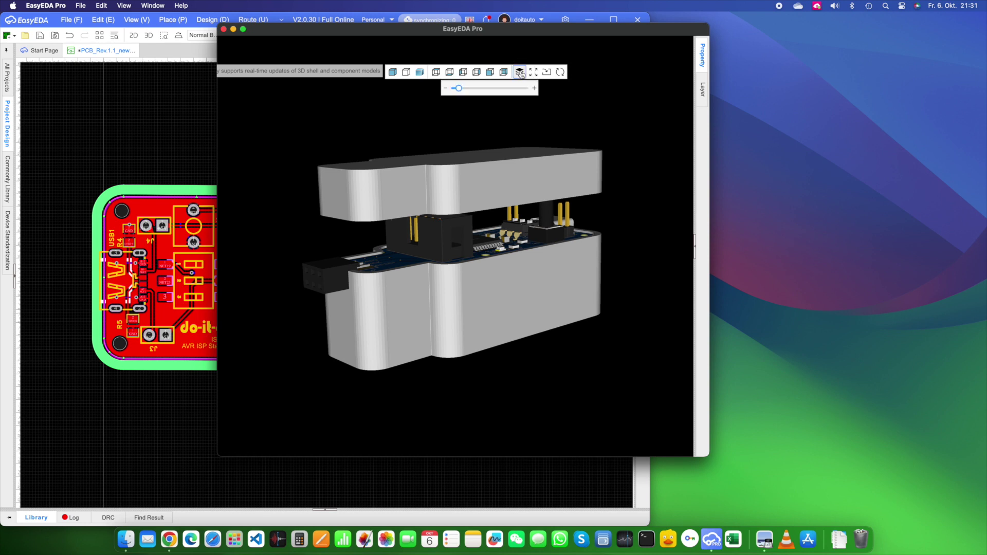
drag(459, 92, 420, 104)
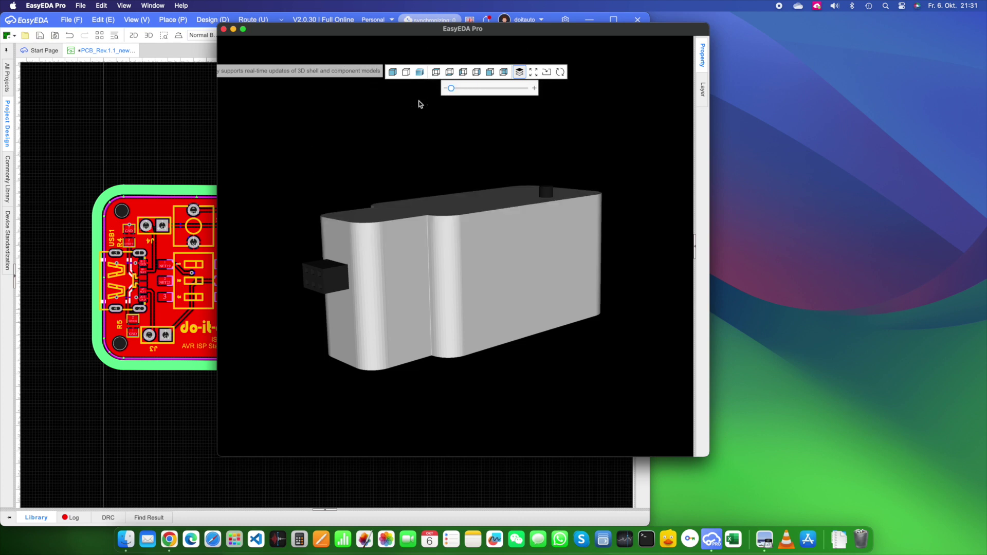
drag(426, 30, 680, 9)
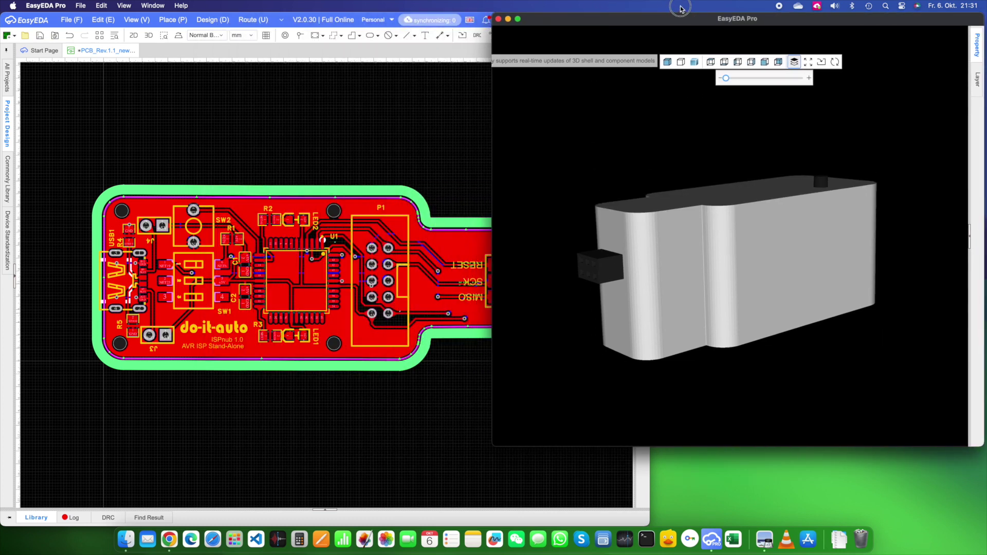
drag(495, 443, 650, 532)
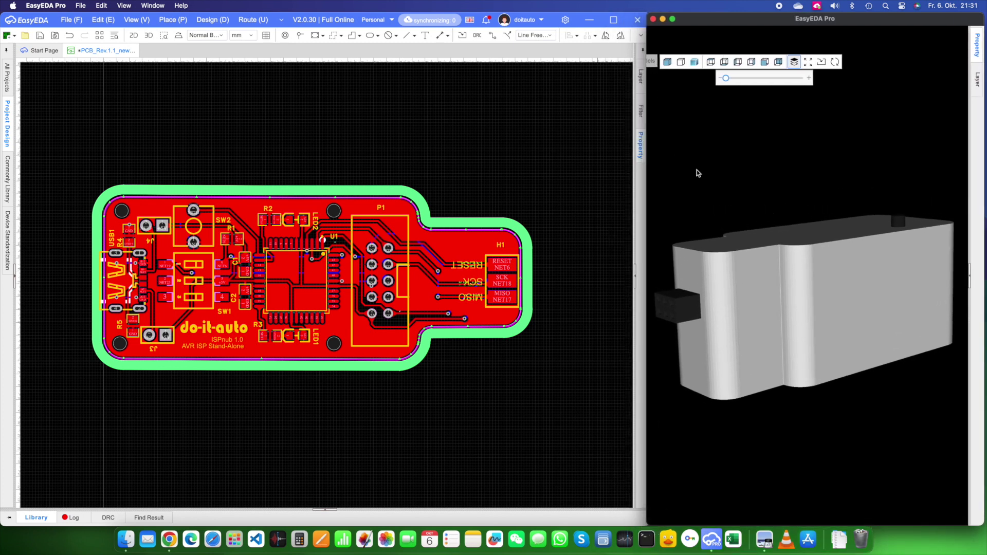
drag(647, 268, 659, 265)
click(813, 63)
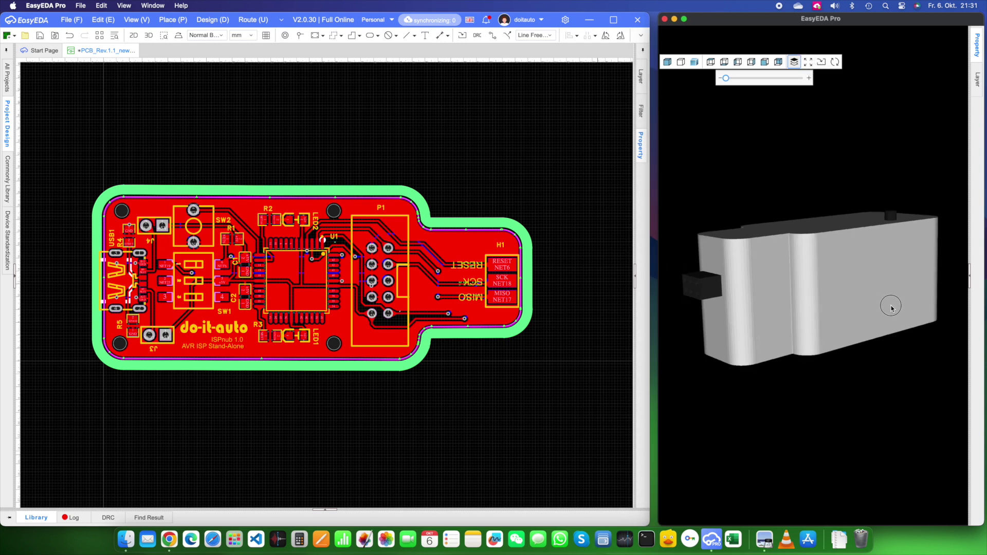
drag(891, 308, 895, 317)
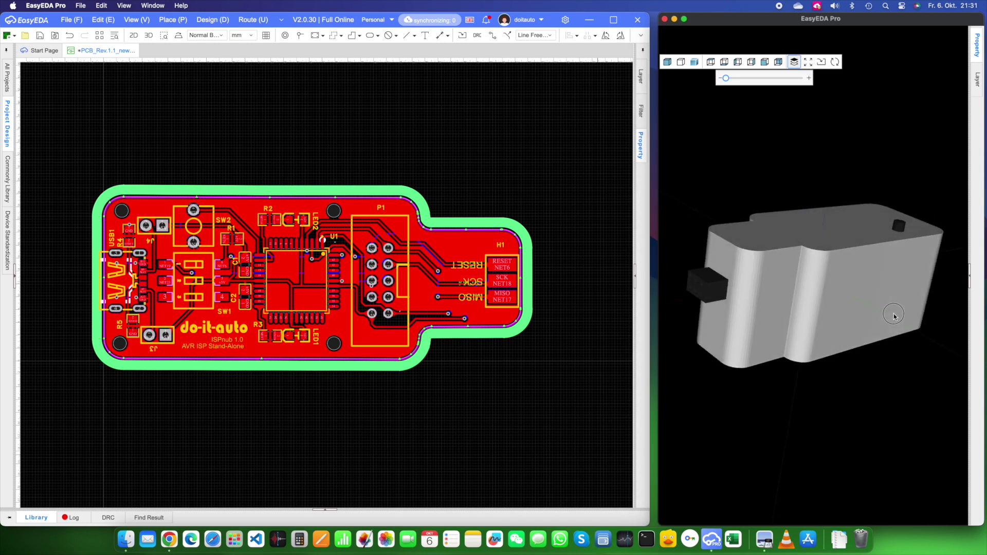
Select the 3D shell outline and open its properties for editing
click(471, 222)
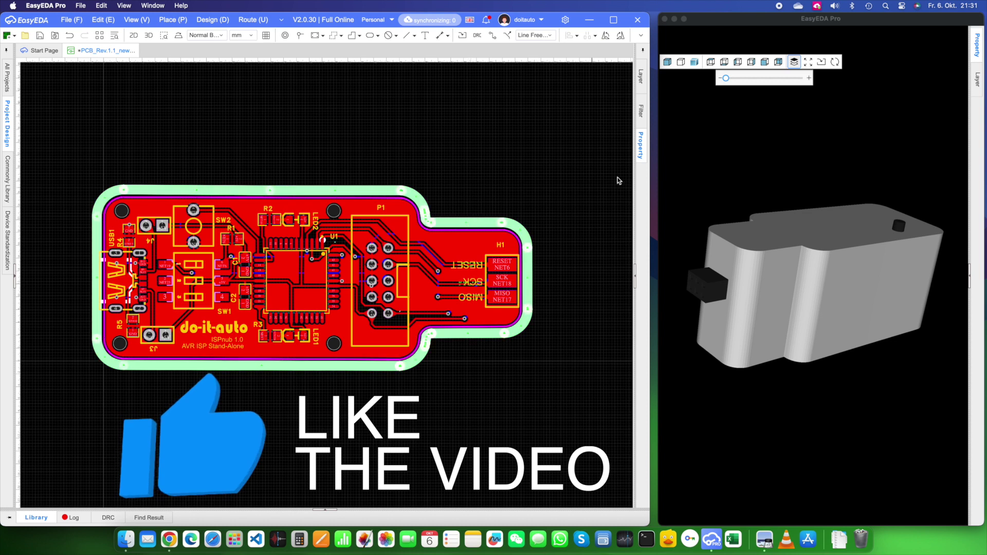
click(640, 145)
double_click(589, 110)
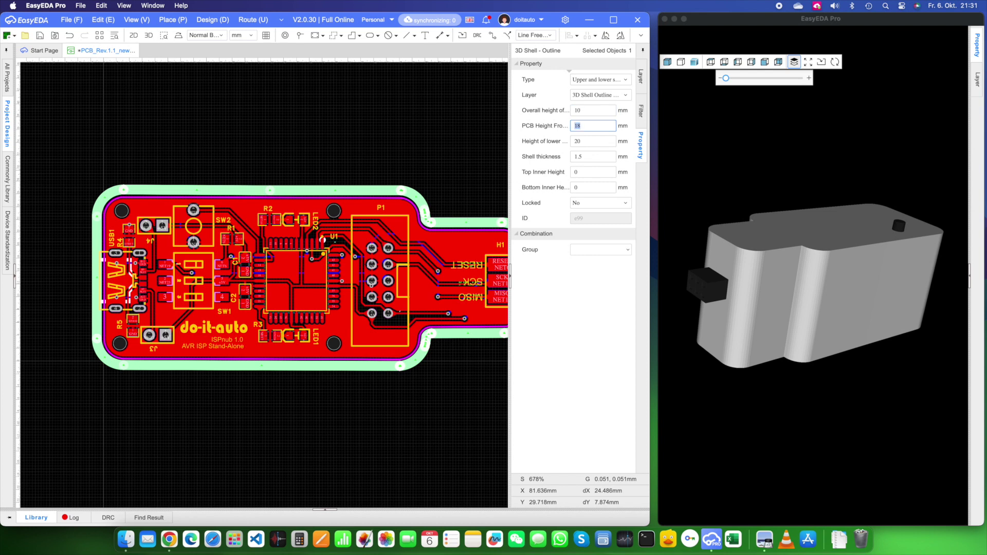
Apply overall height 10 mm, PCB height 4 mm and 1.2 mm shell thickness, then collapse the panel
key(Return)
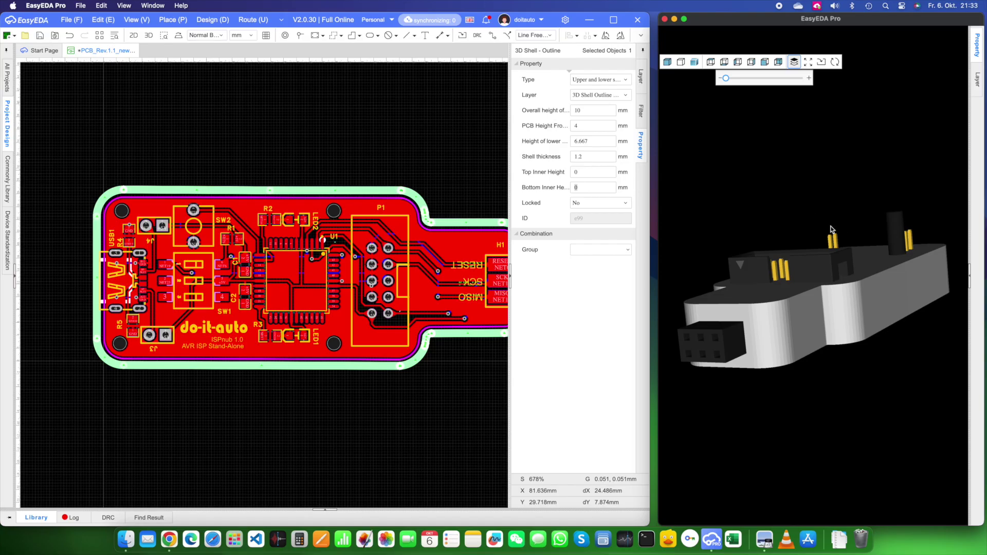
drag(832, 230, 794, 291)
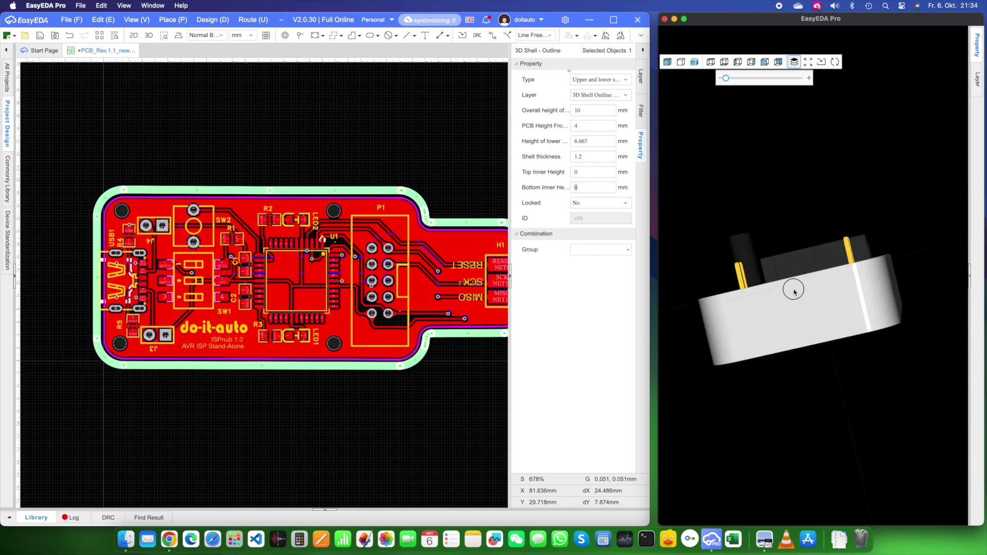
drag(773, 330, 726, 345)
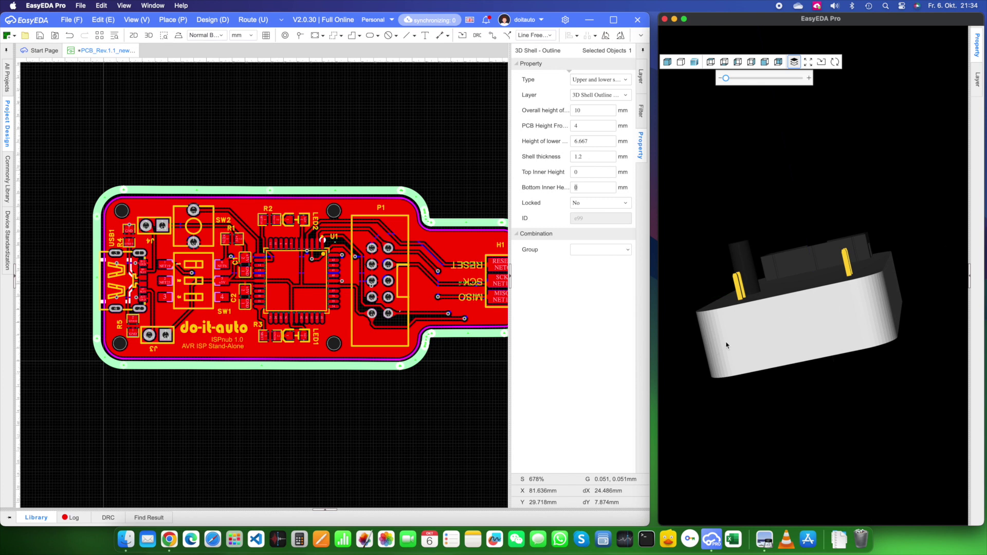
click(508, 273)
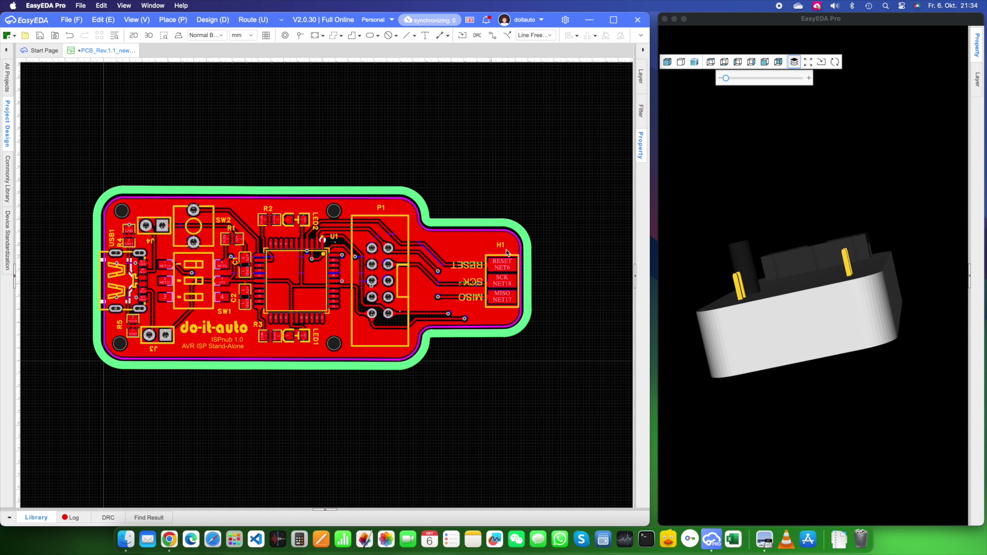
Draw a vertical 3D Shell side datum line just left of the board's USB end
click(179, 22)
mouse_move(222, 325)
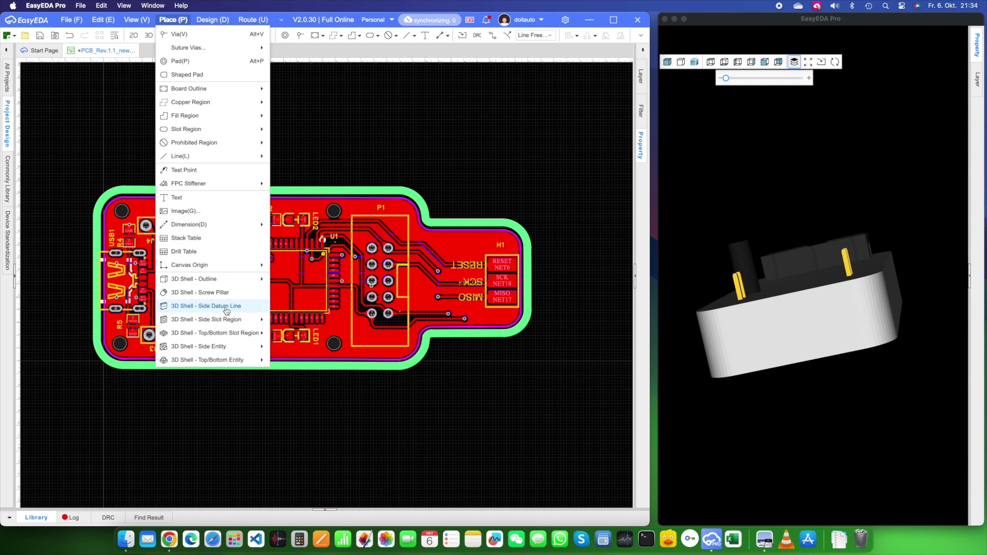
click(225, 307)
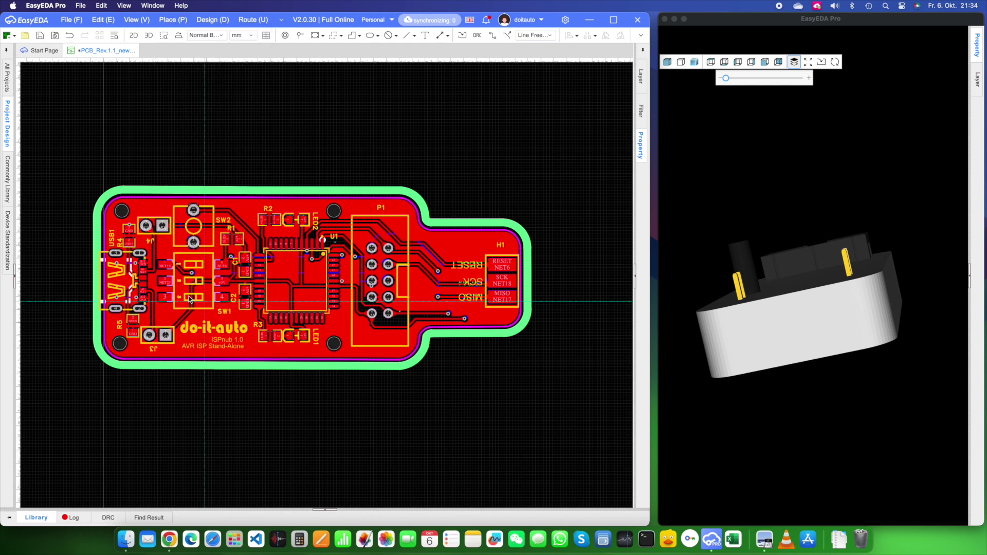
click(84, 190)
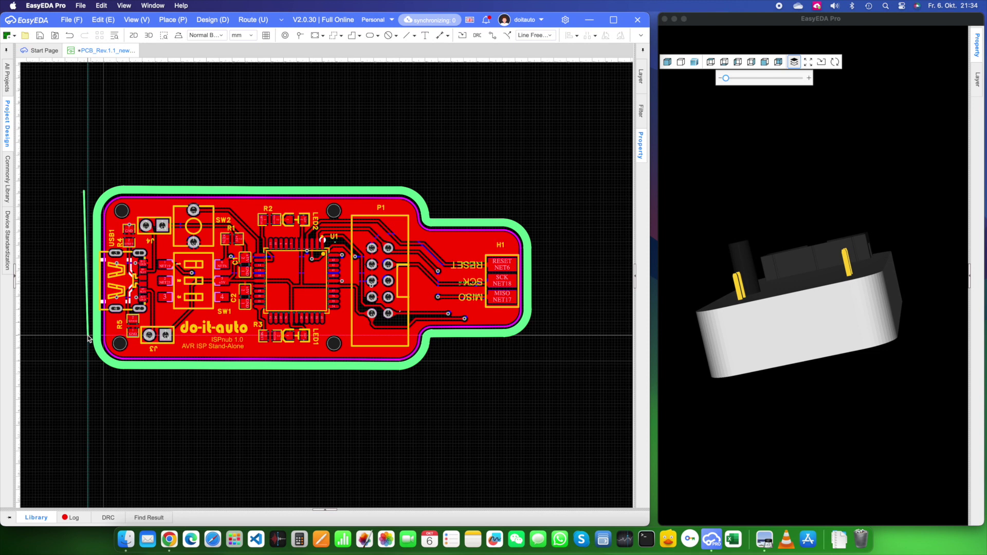
click(88, 362)
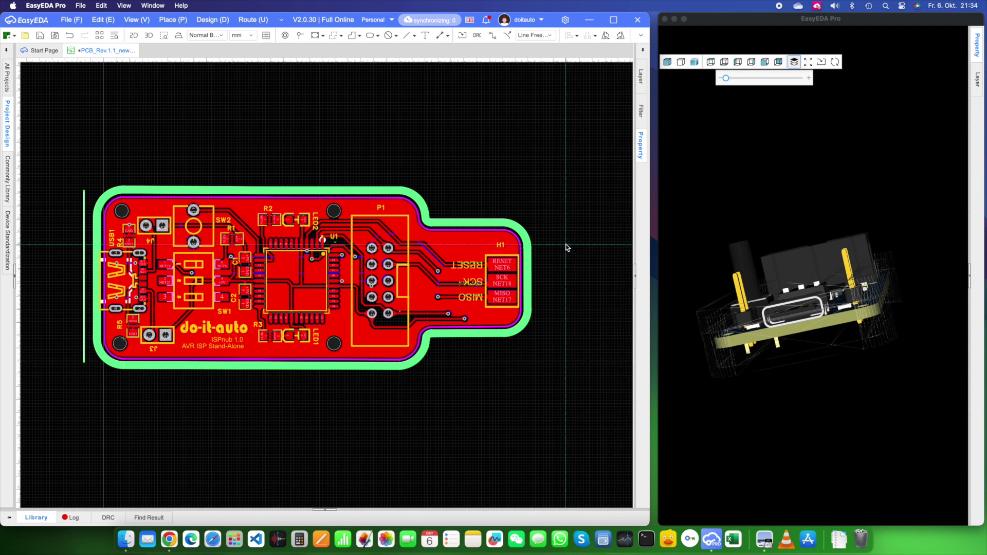
Add a second side datum line at the board's right end
click(776, 272)
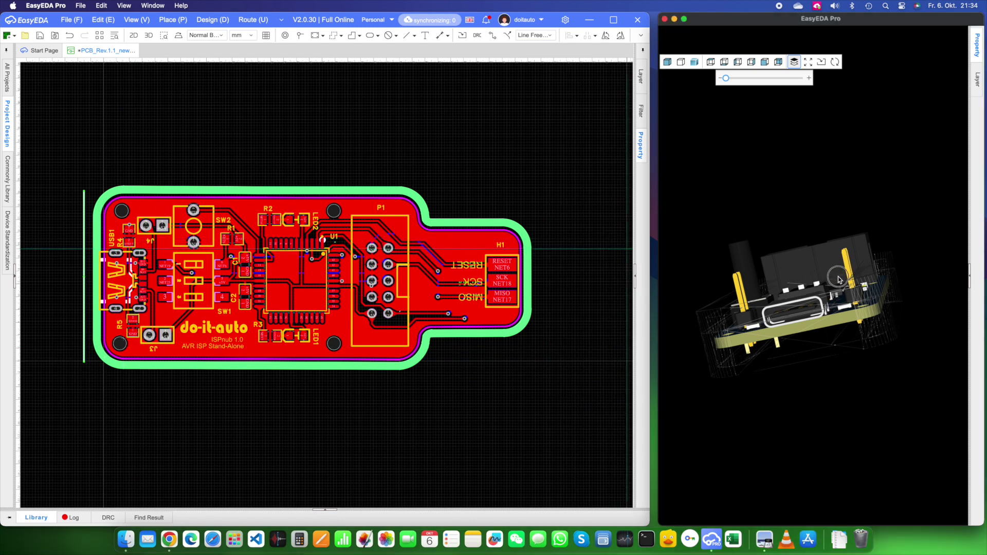
drag(859, 263, 813, 279)
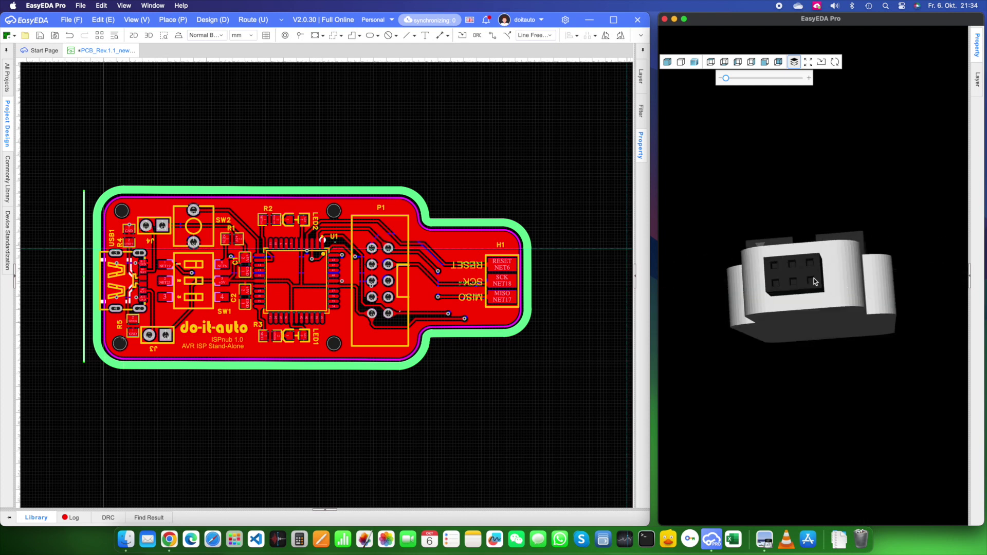
drag(713, 284, 851, 287)
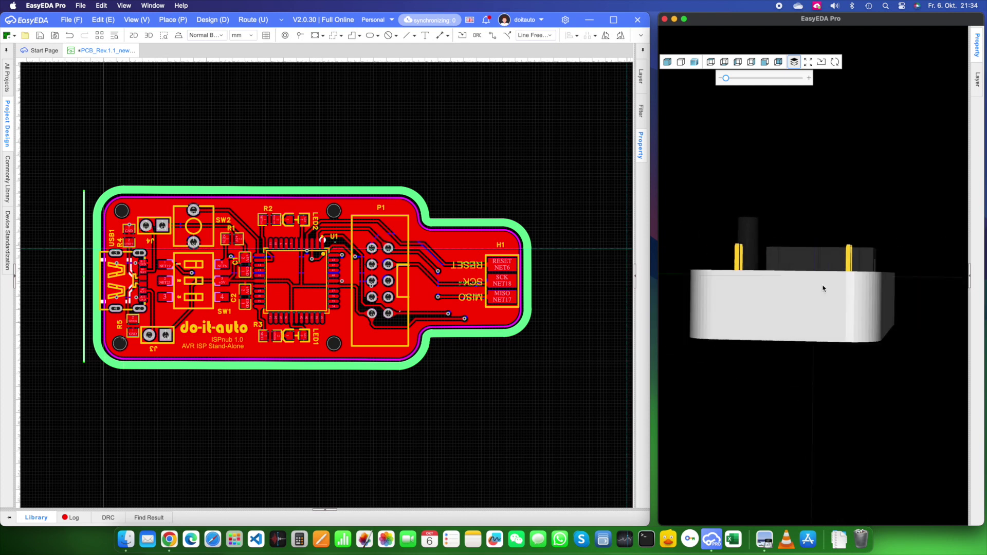
click(552, 217)
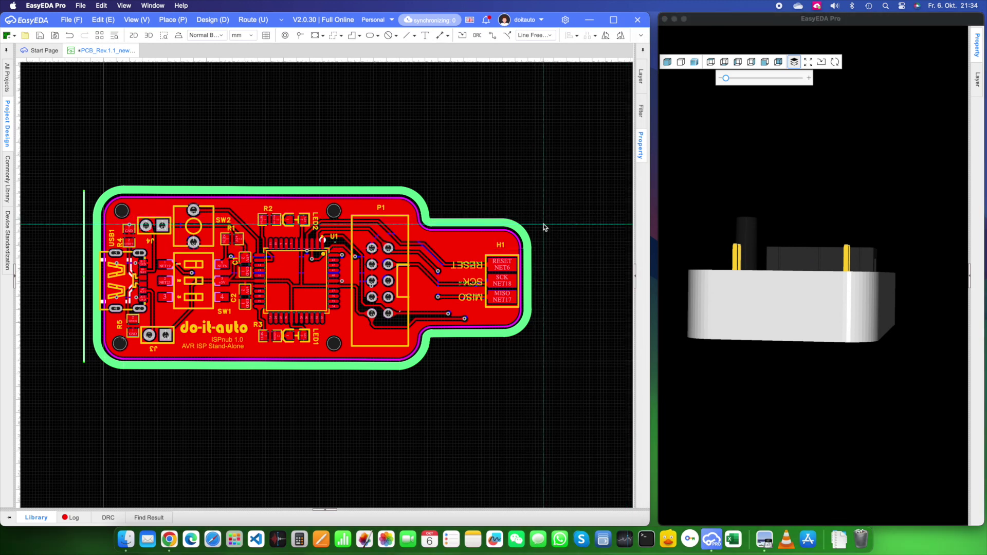
click(544, 223)
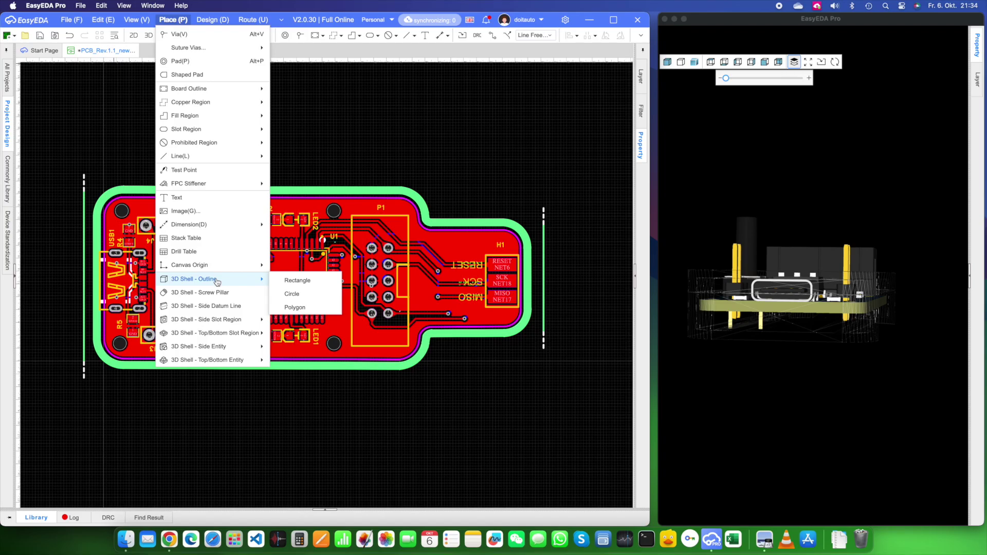
Create a rectangular side slot around the USB-C port and check it from front, top and opposite views
mouse_move(248, 323)
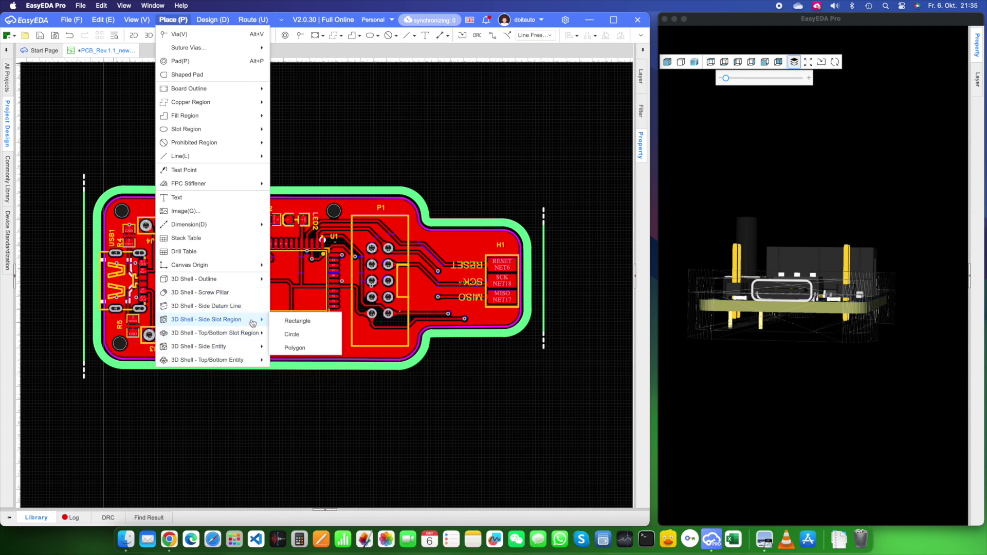
click(299, 323)
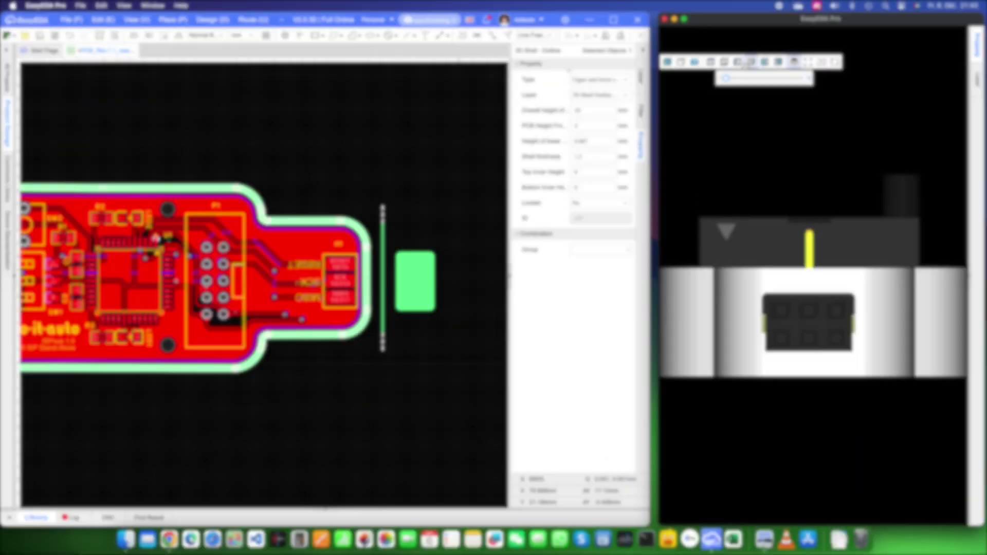
click(738, 62)
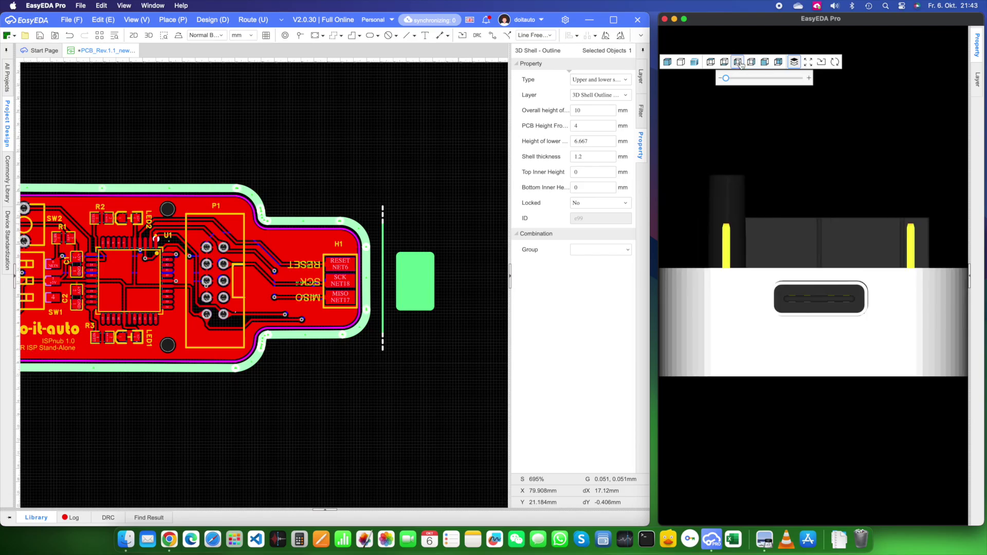
click(725, 62)
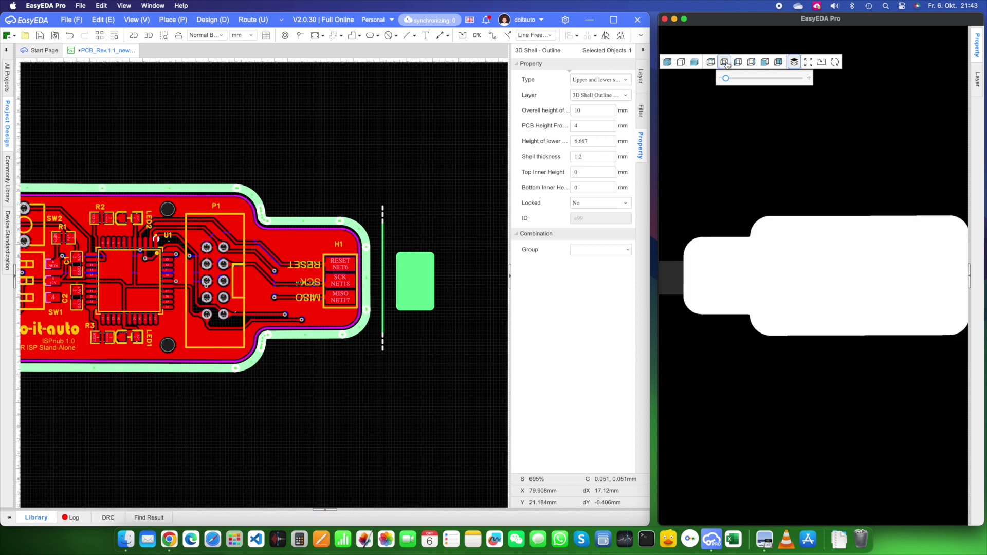
click(711, 62)
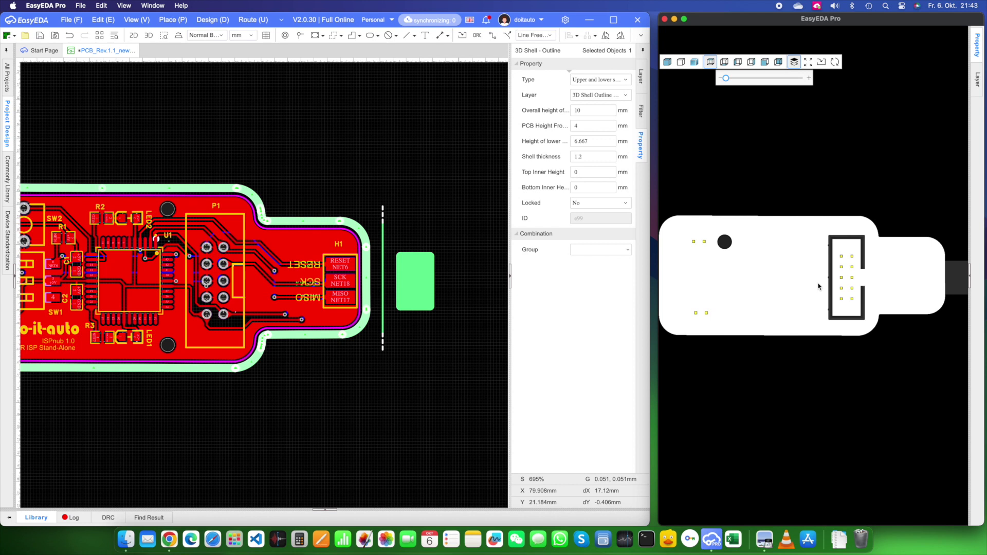
scroll(382, 345, left, 5)
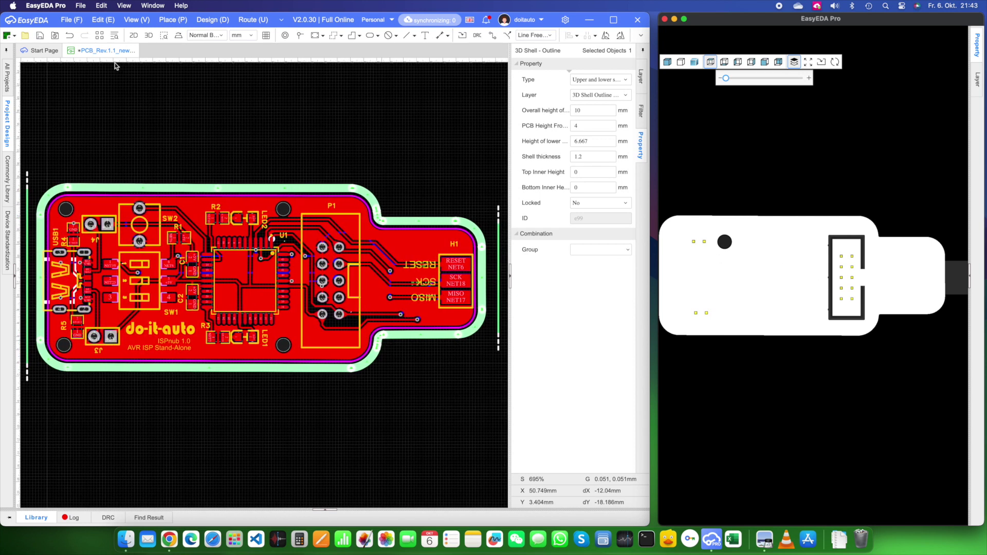
Draw a 9.5 × 22 mm rectangular top slot region and nudge it over the P1 header
click(180, 21)
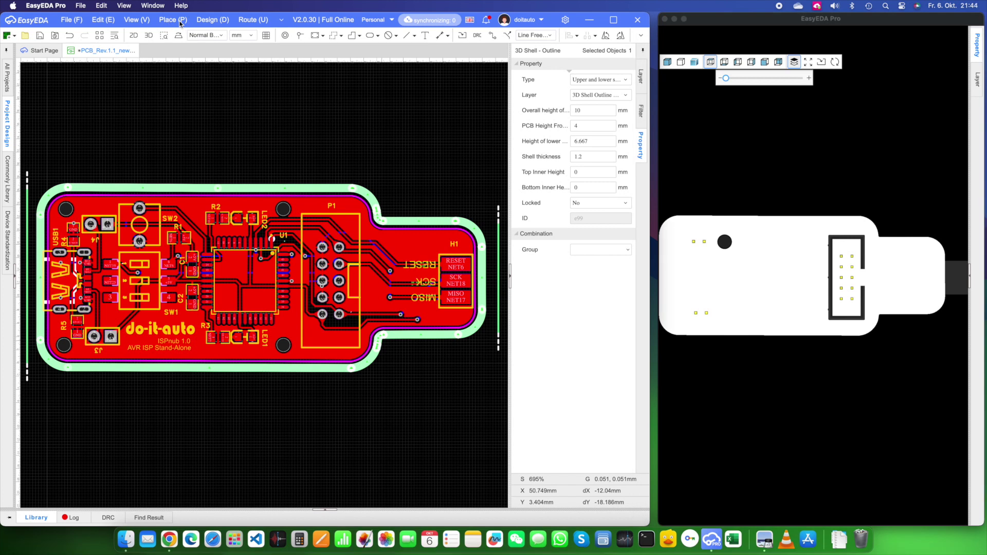
click(180, 22)
mouse_move(235, 340)
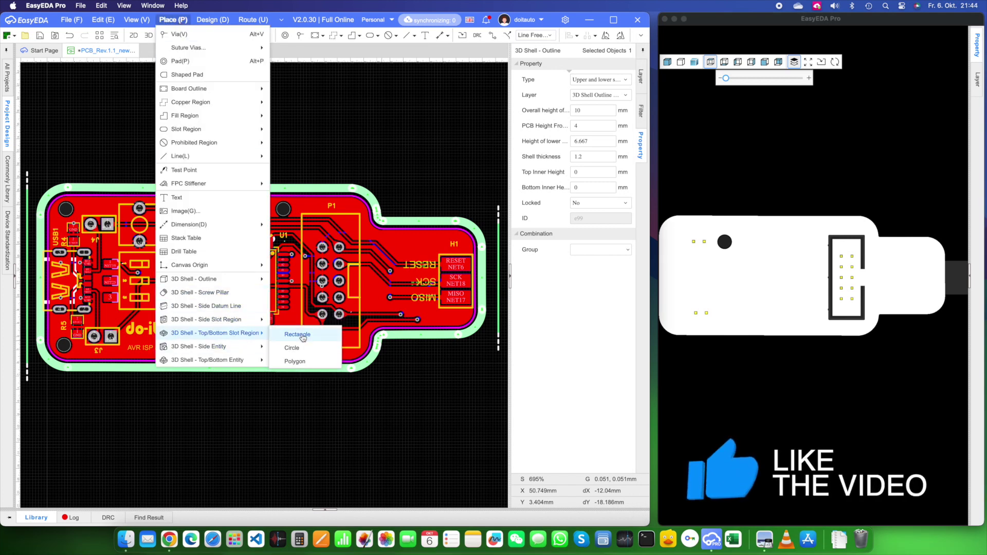
click(302, 335)
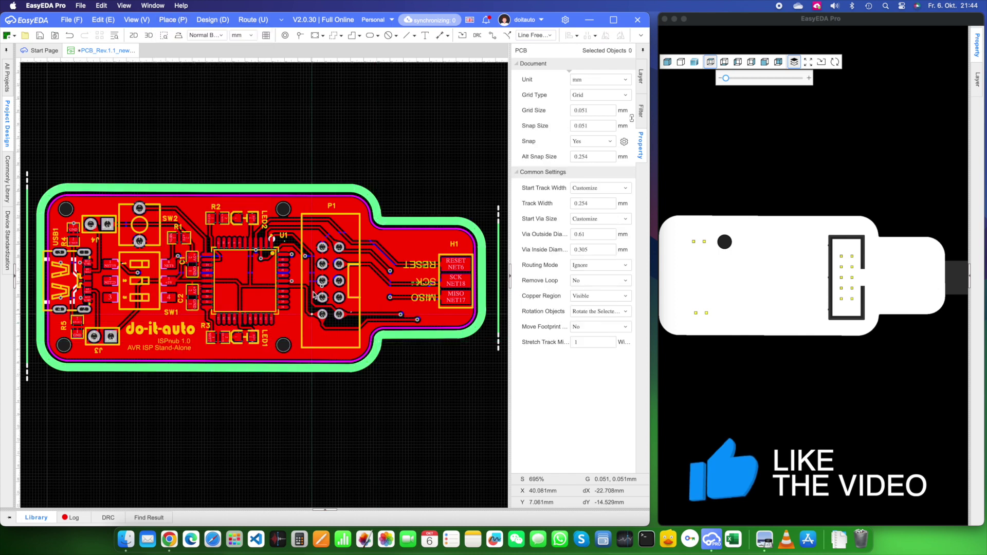
click(301, 215)
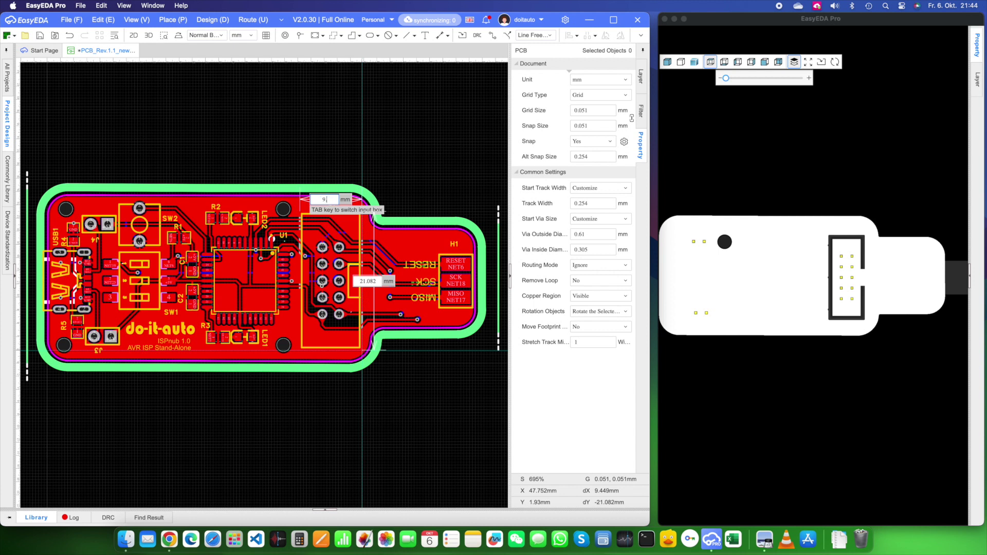
key(Tab)
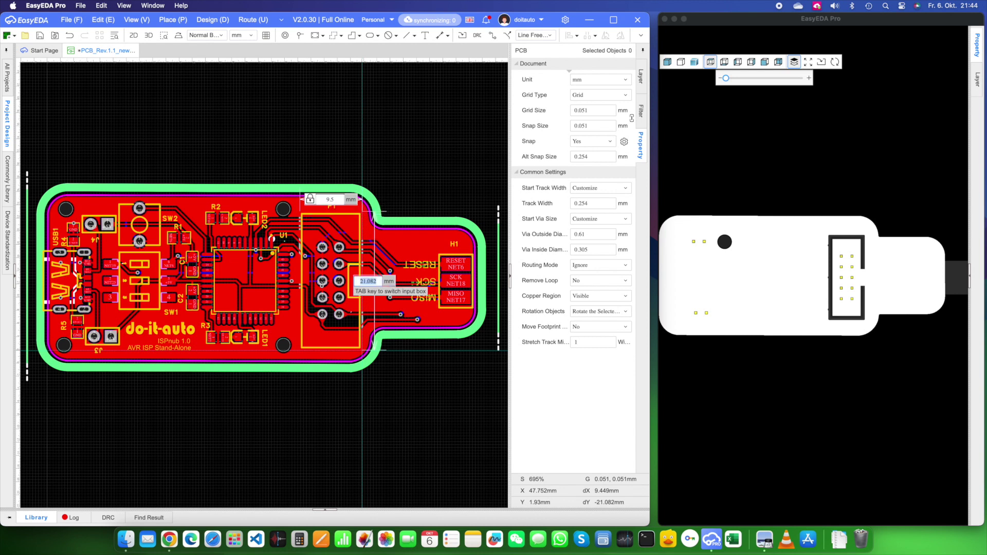
key(Tab)
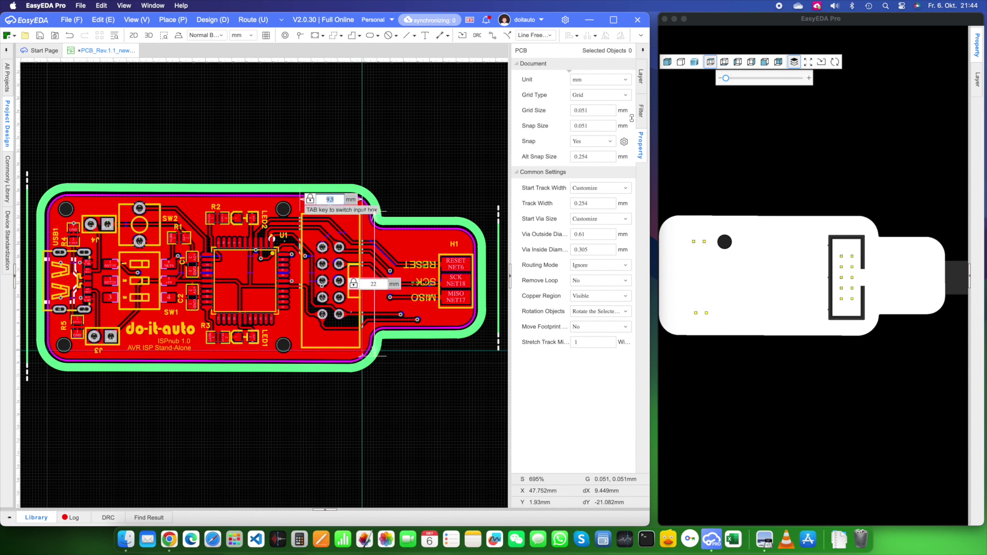
key(Return)
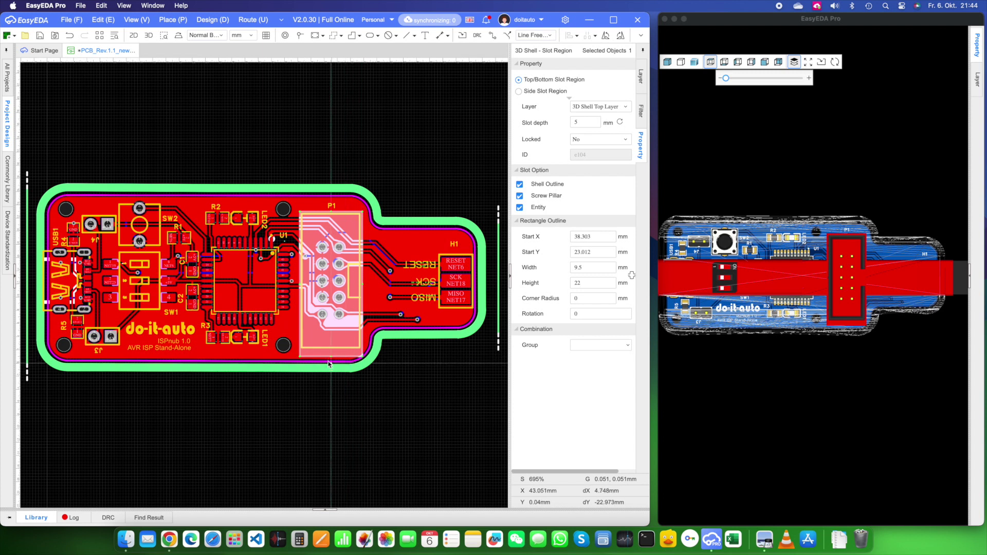
click(331, 338)
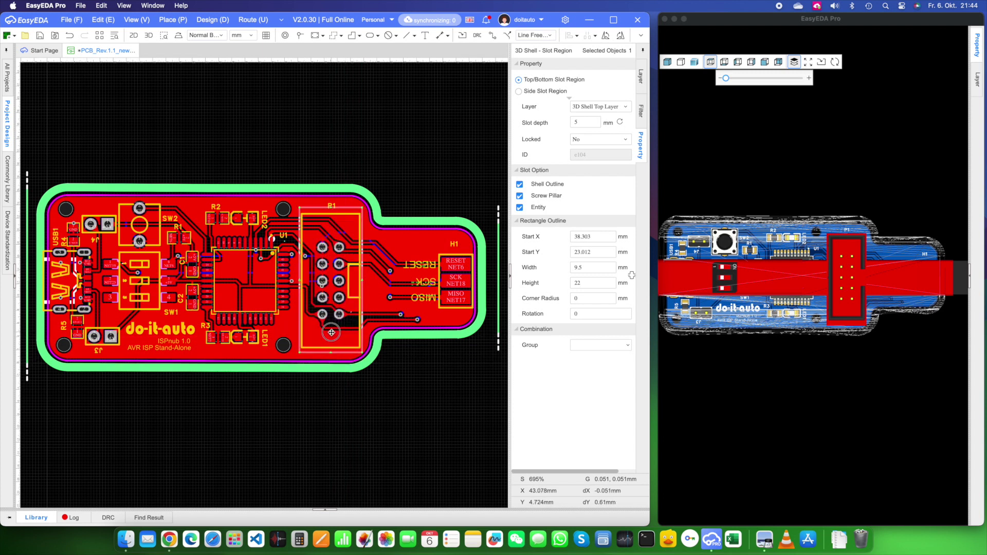
drag(332, 331, 332, 330)
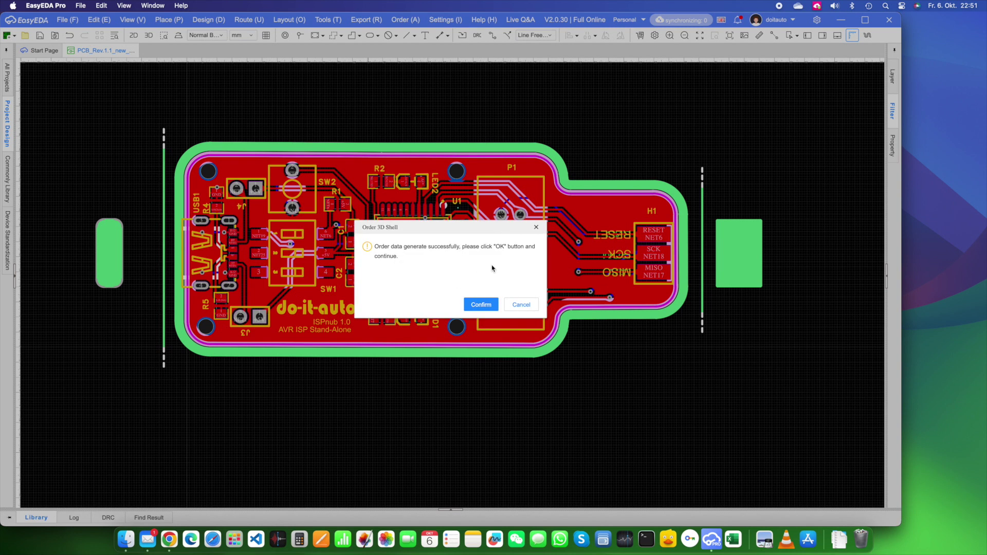
Confirm the 3D shell order to open JLCPCB's 3D printing quote
click(482, 305)
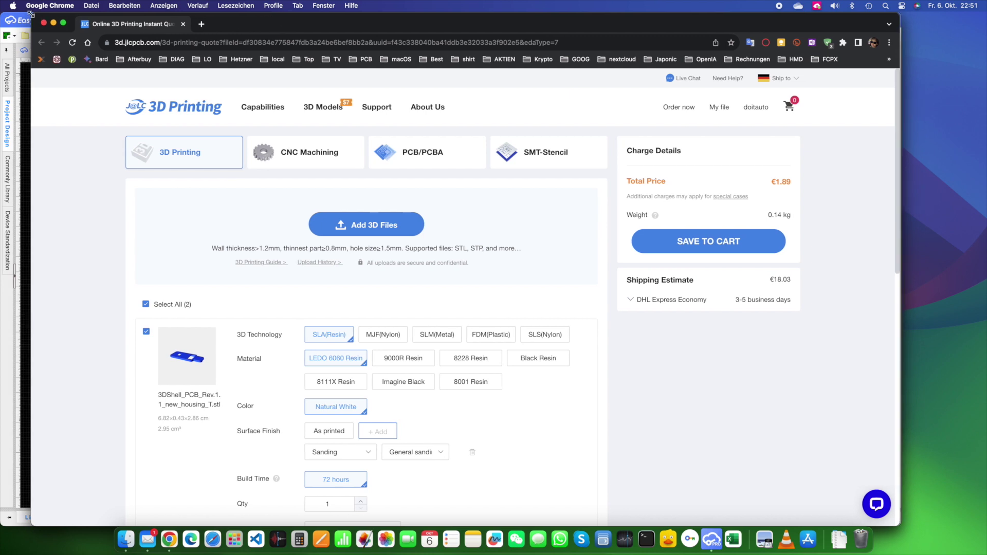
scroll(234, 273, down, 5)
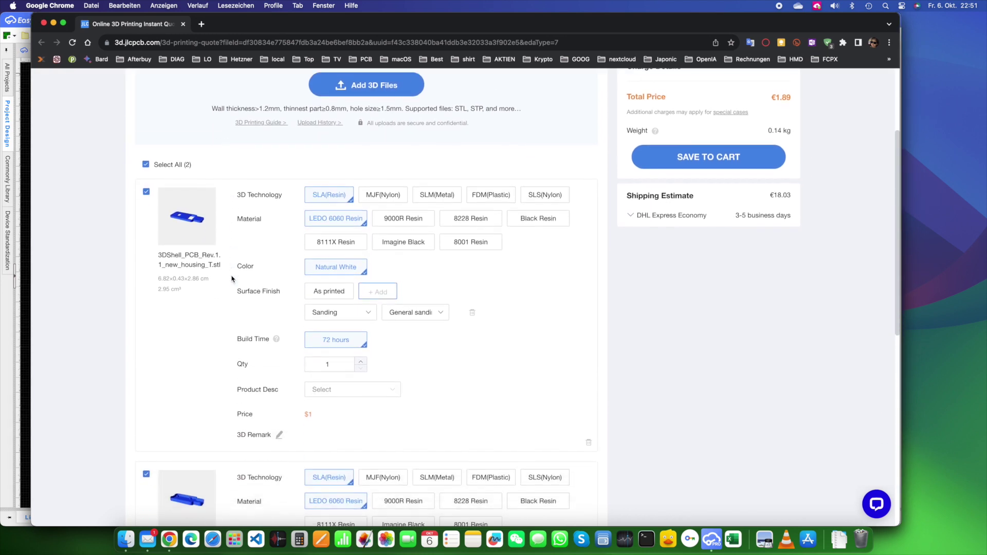
scroll(234, 273, up, 4)
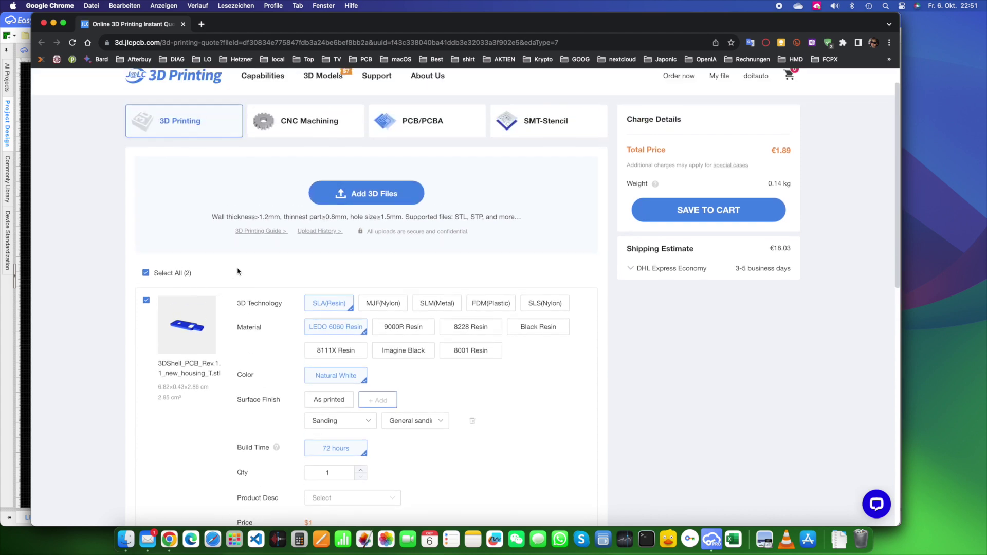
scroll(251, 270, down, 3)
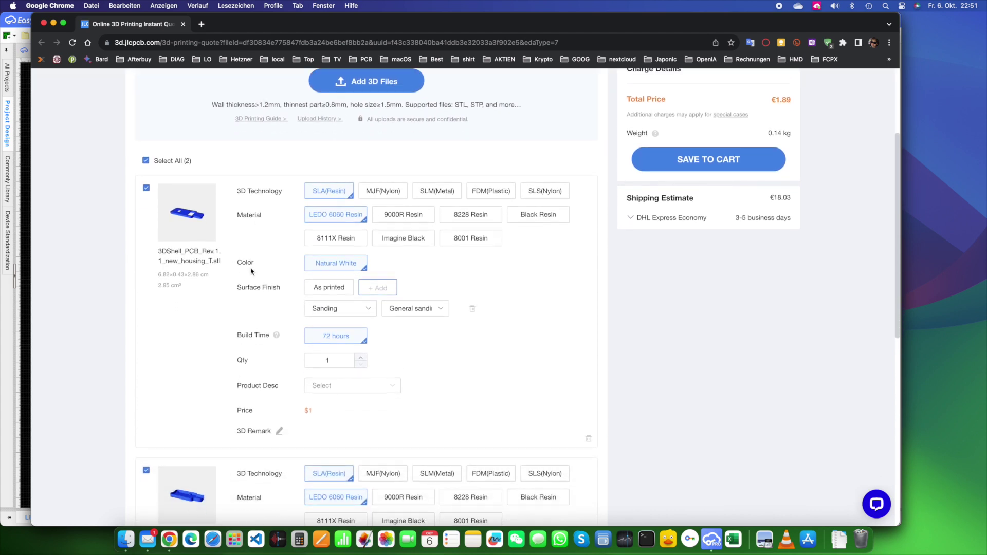
mouse_move(535, 216)
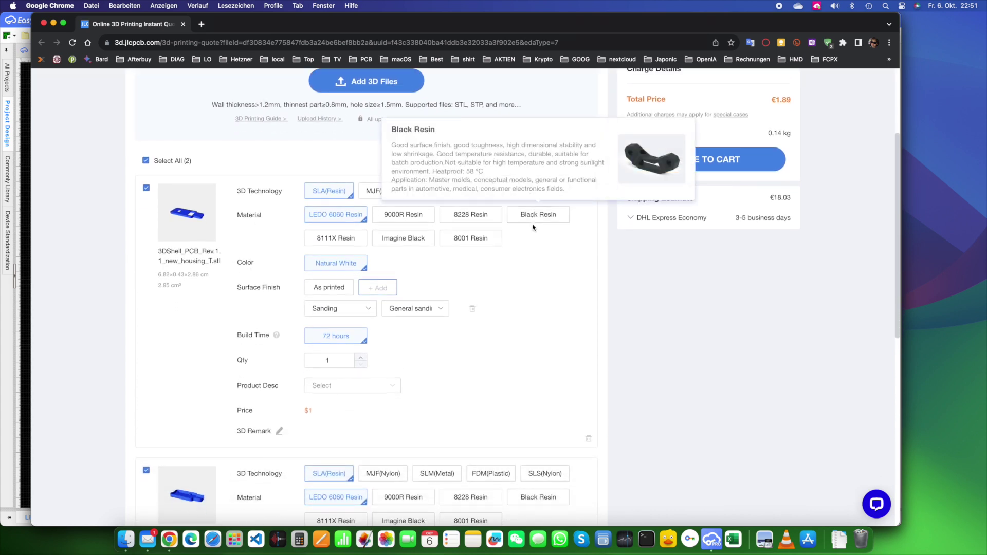